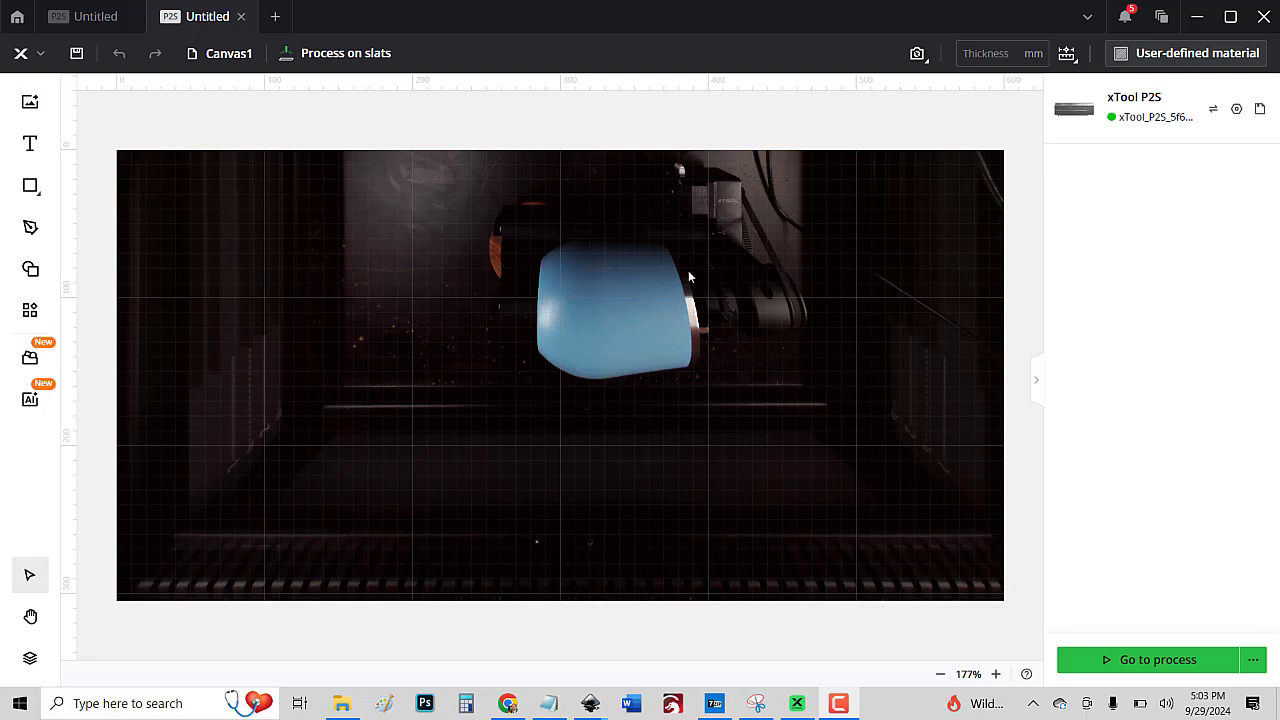
Change the processing mode from Process on slats to Curved material – Use rotary attachment.
click(347, 62)
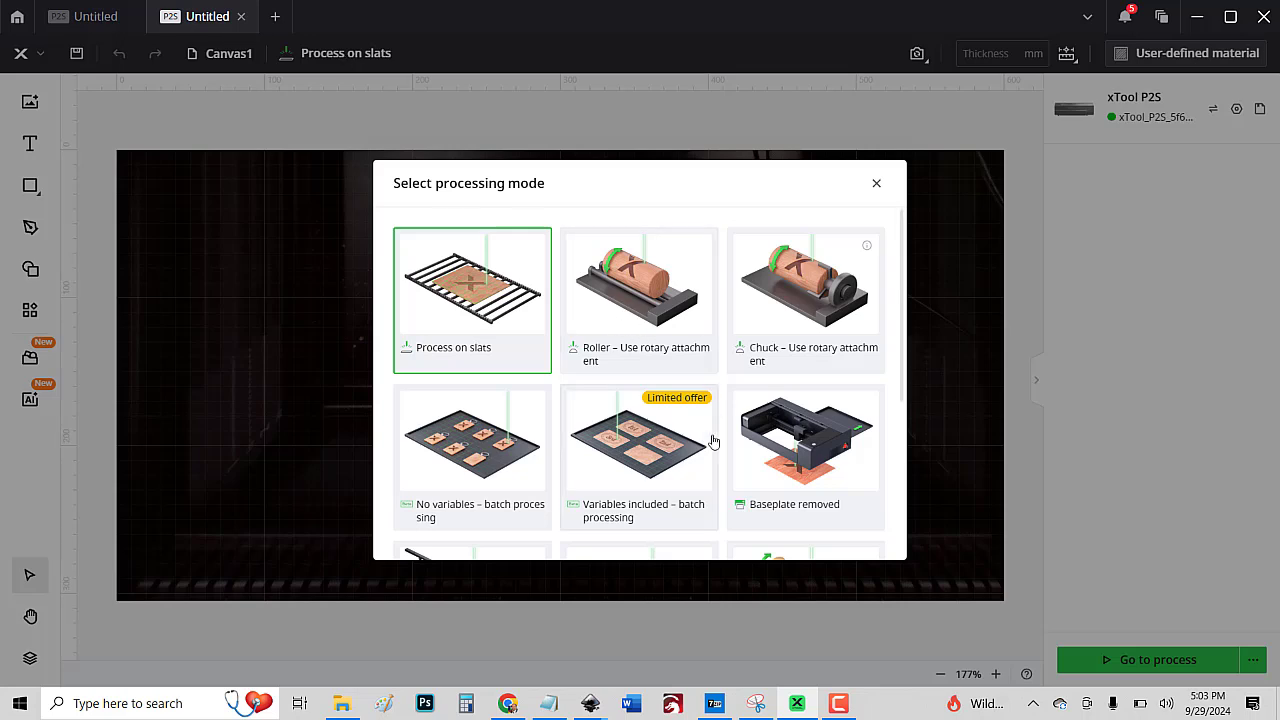
scroll(713, 441, down, 1)
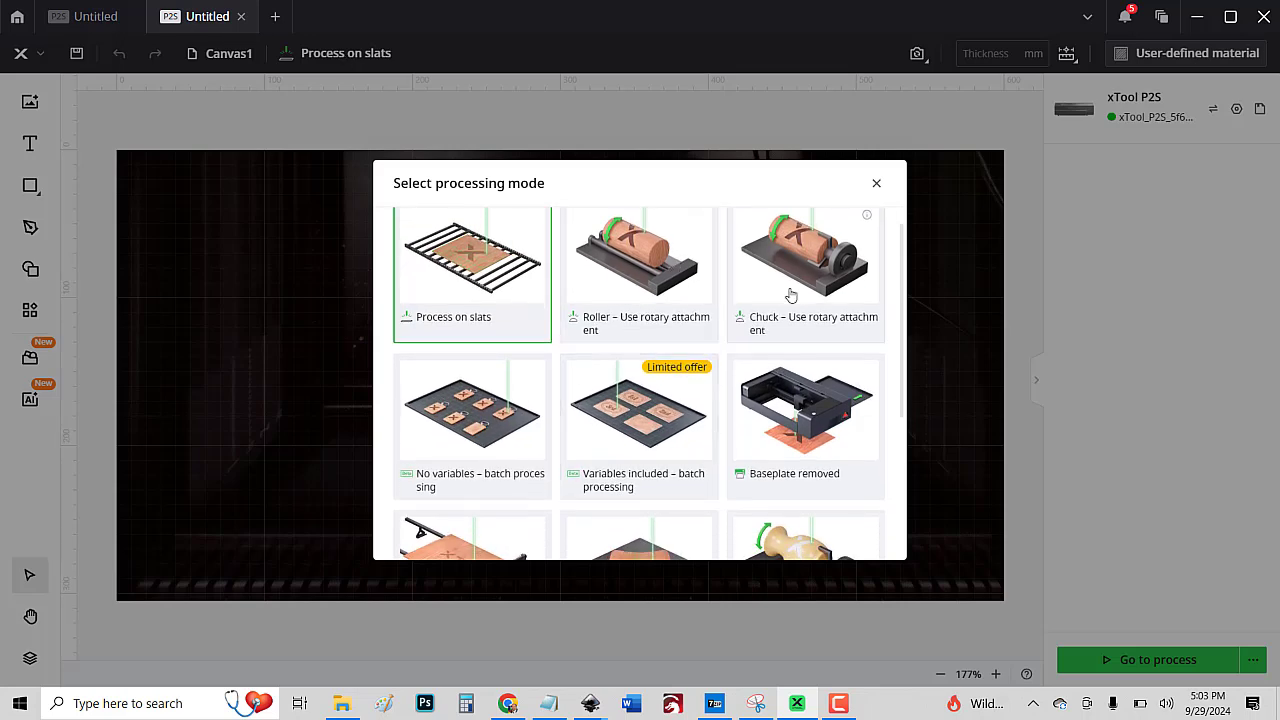
scroll(791, 295, down, 5)
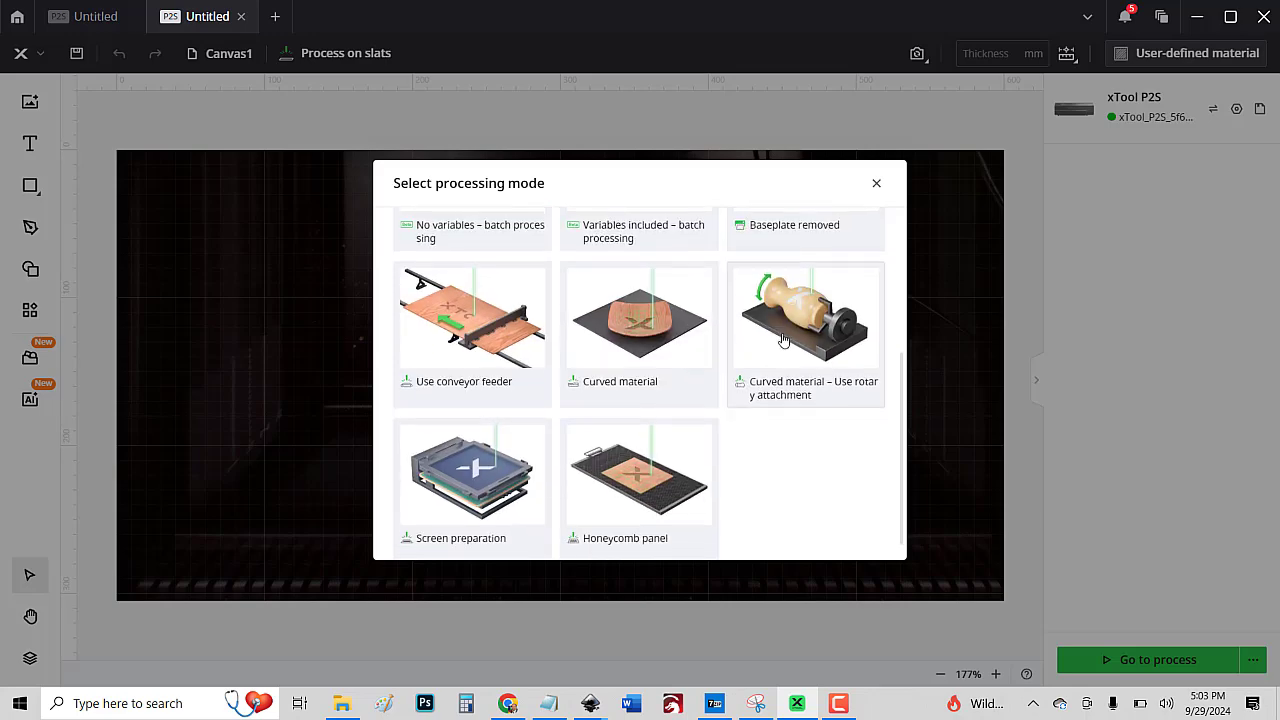
click(784, 341)
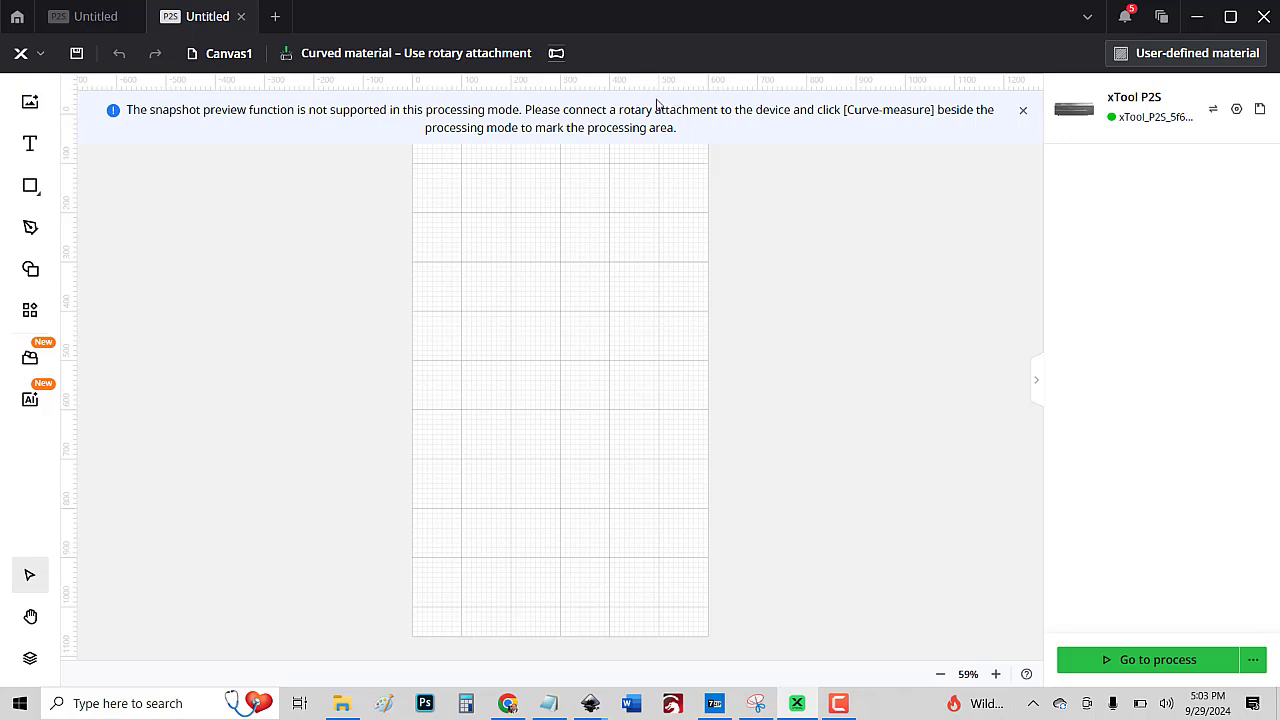
Start marking the tumbler's processing area to generate a curved-surface model.
click(556, 56)
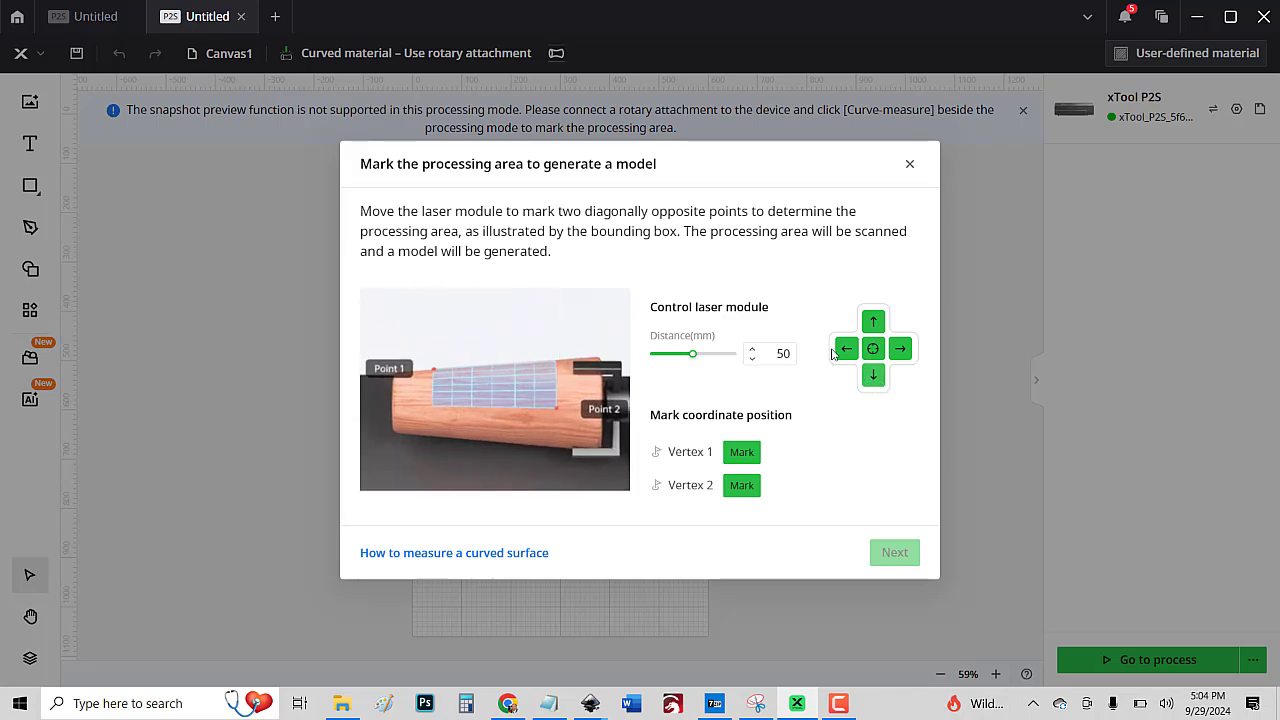
Set the laser jog distance to 10 mm for marking the two vertices.
click(775, 354)
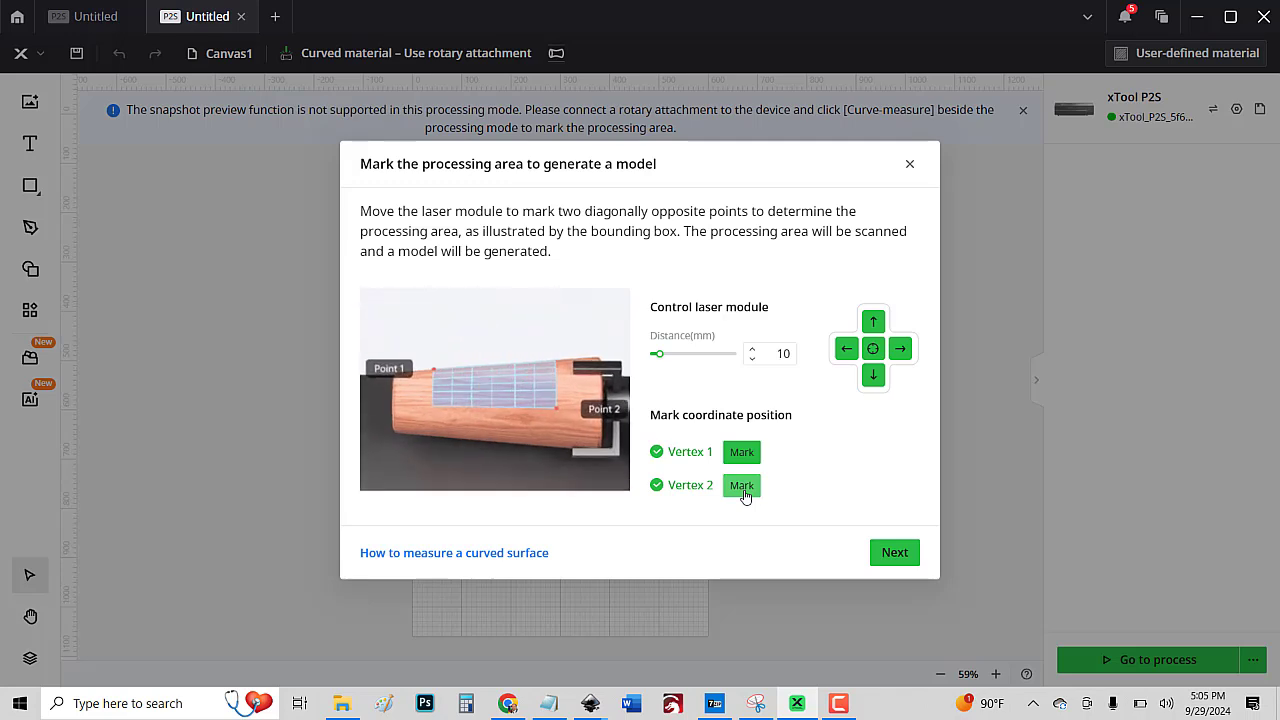
Set the measurement density to 10 rows by 10 columns for the surface scan.
click(896, 555)
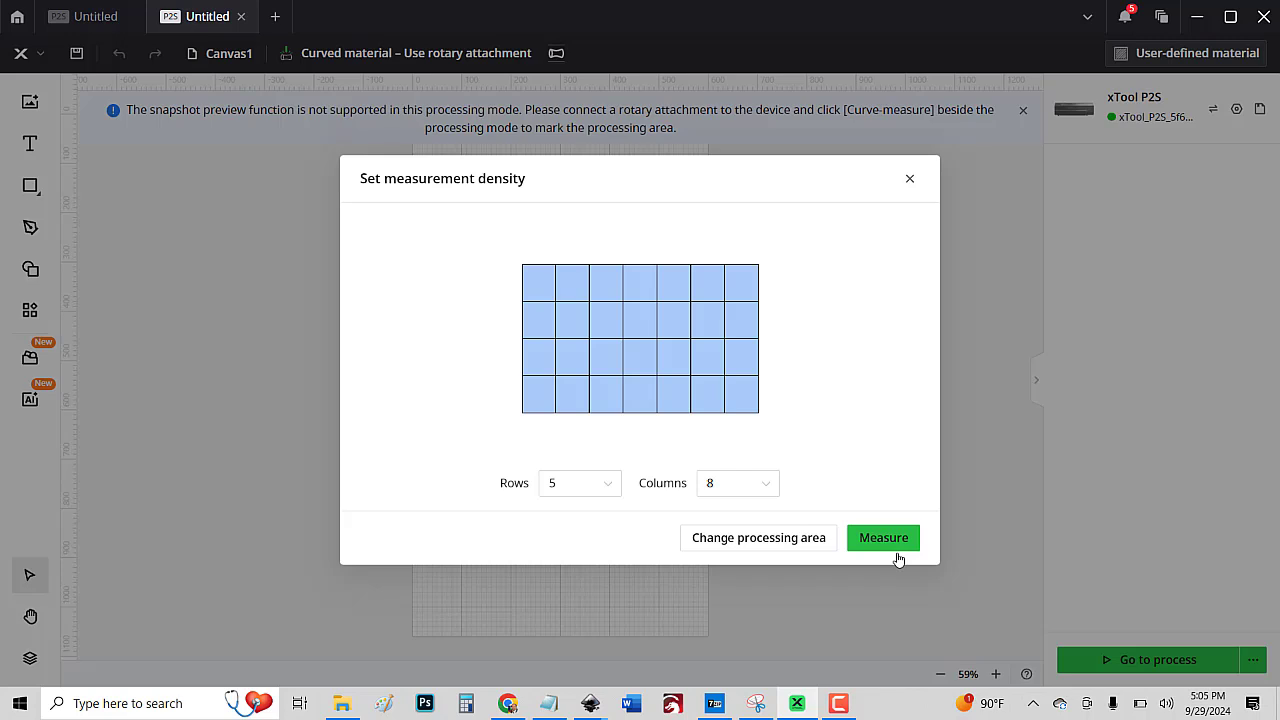
click(570, 487)
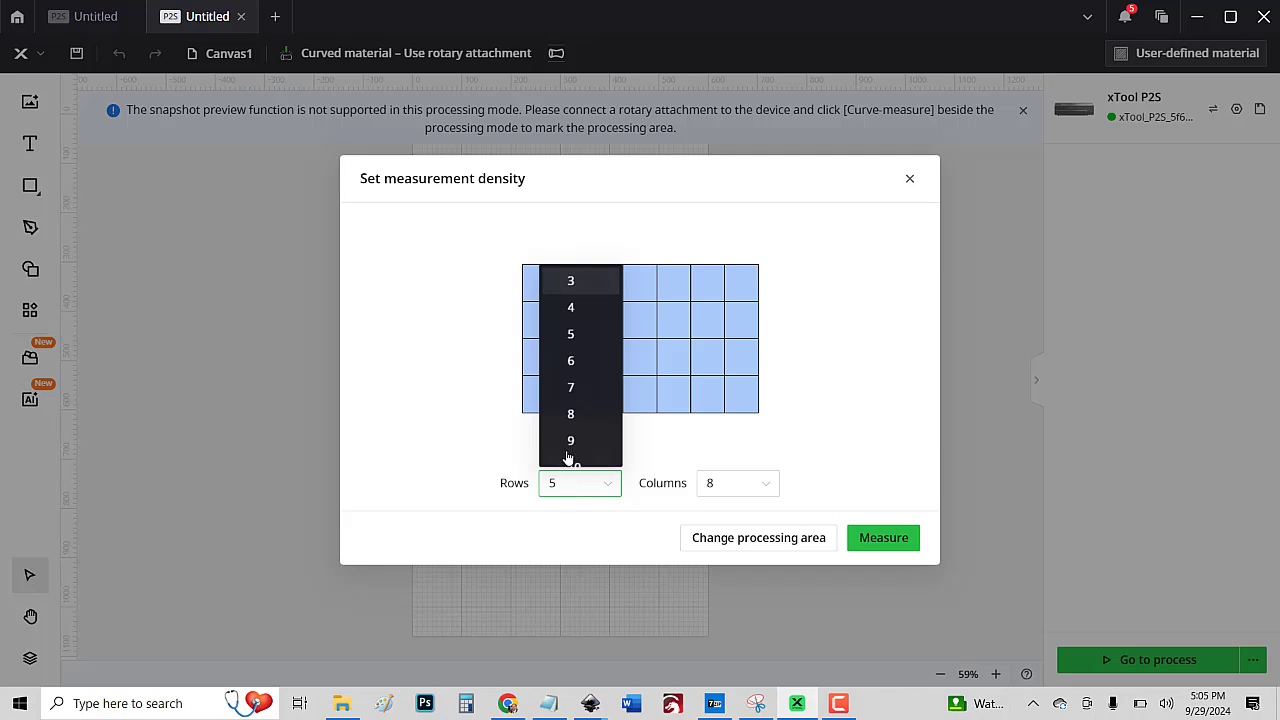
click(573, 467)
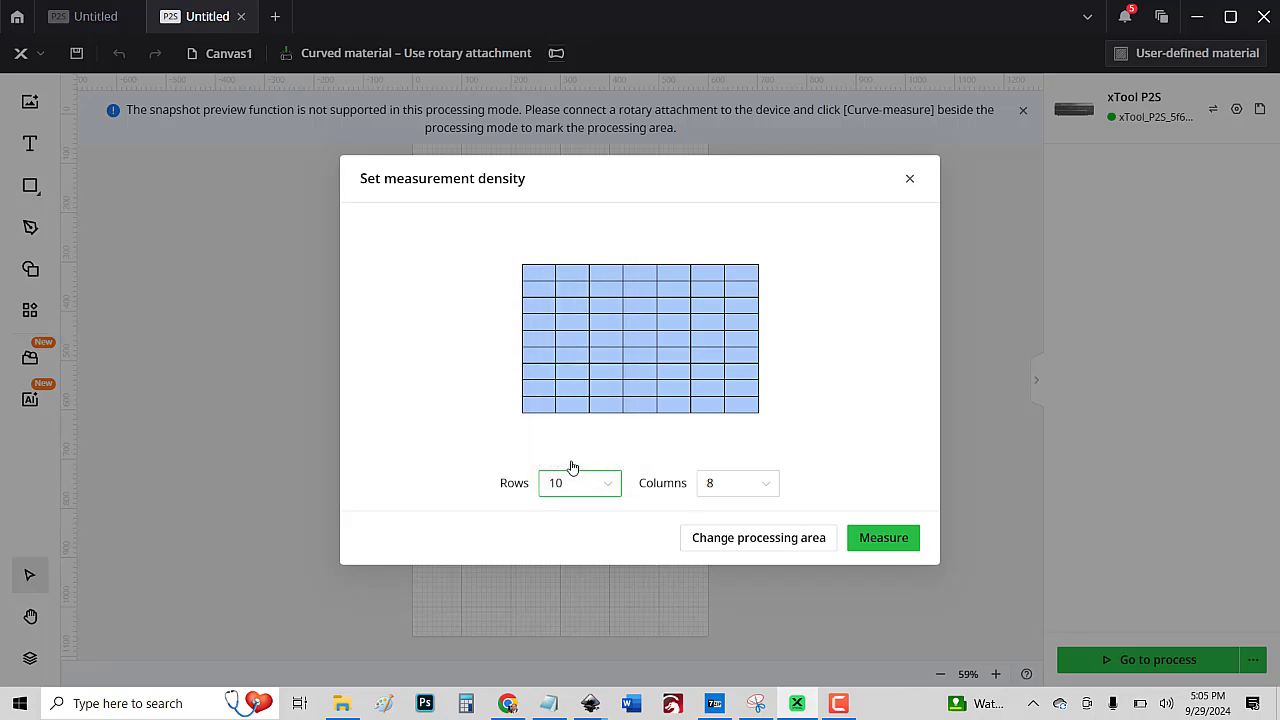
click(718, 485)
click(737, 466)
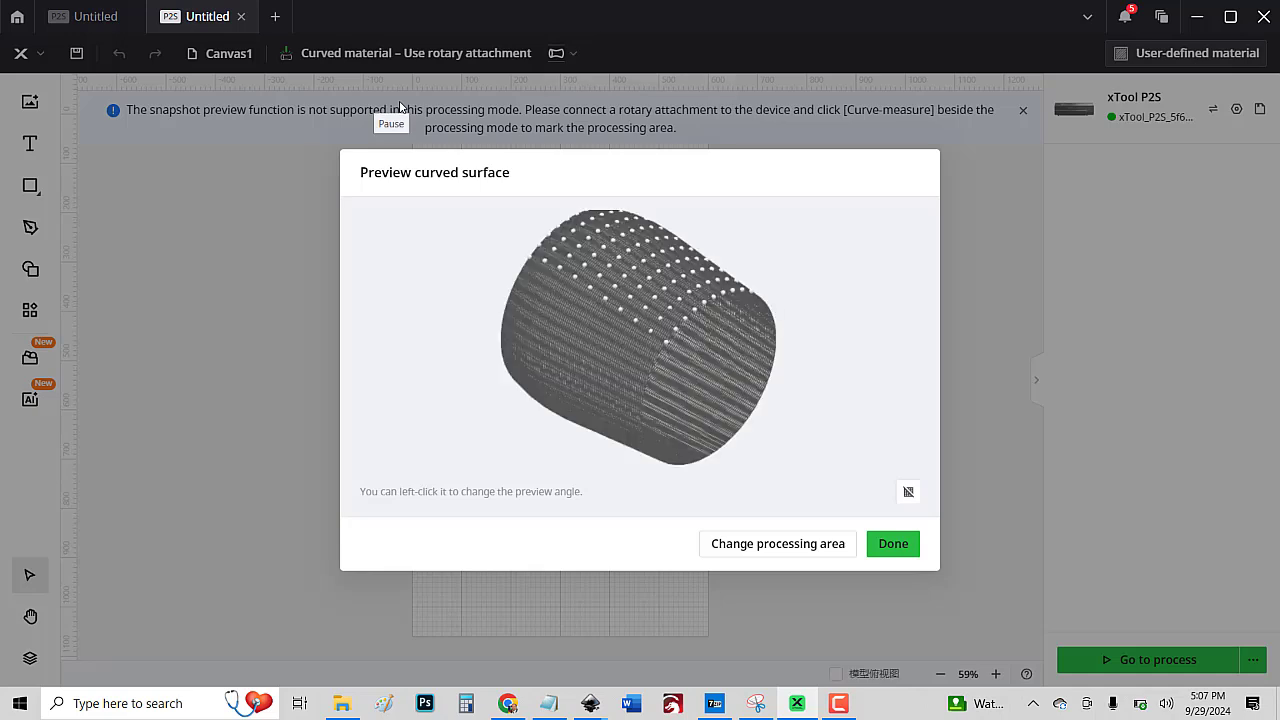
Turn the 3D preview to face the surface, then accept the measured curved surface.
click(610, 318)
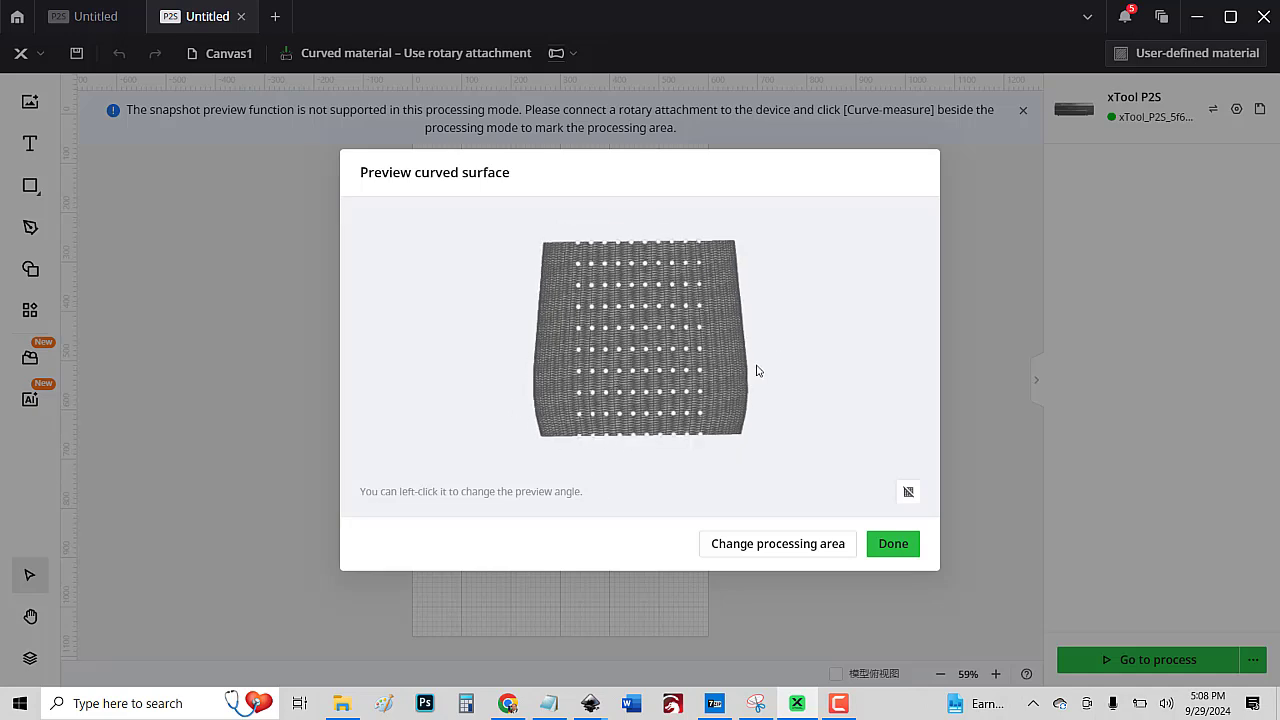
click(892, 545)
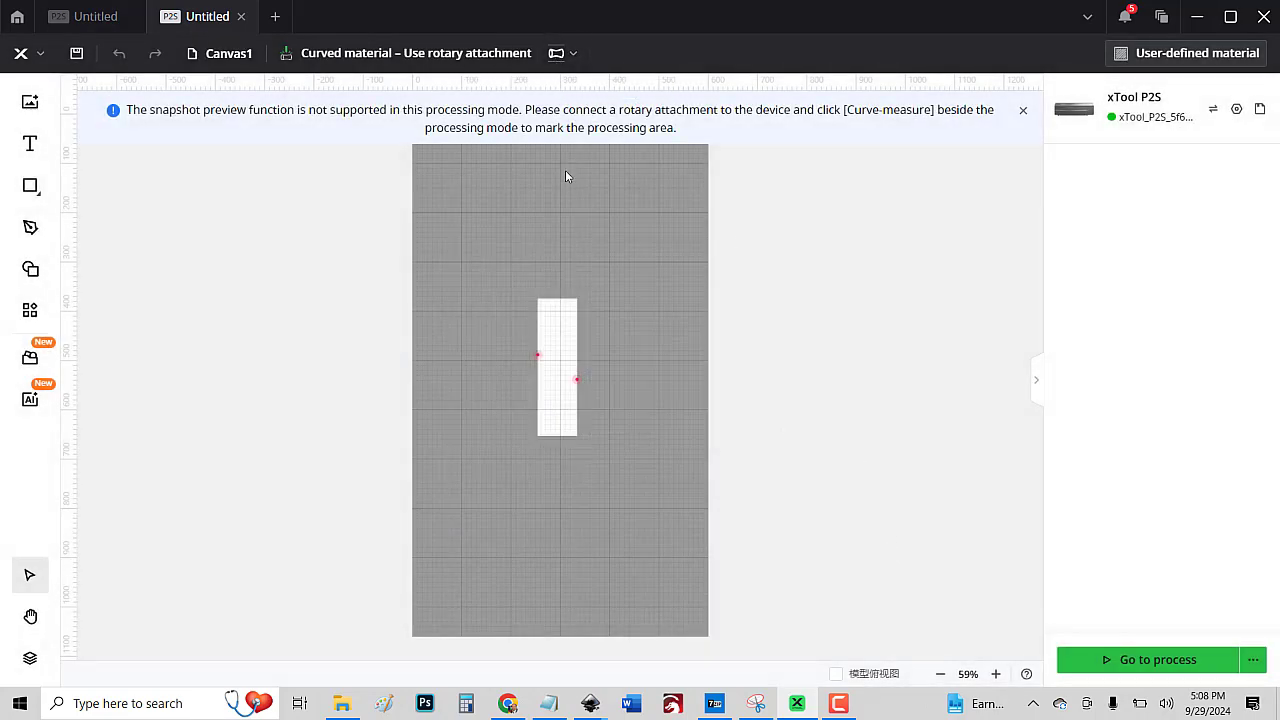
Import SipSipHooray.svg onto the tumbler canvas.
click(30, 104)
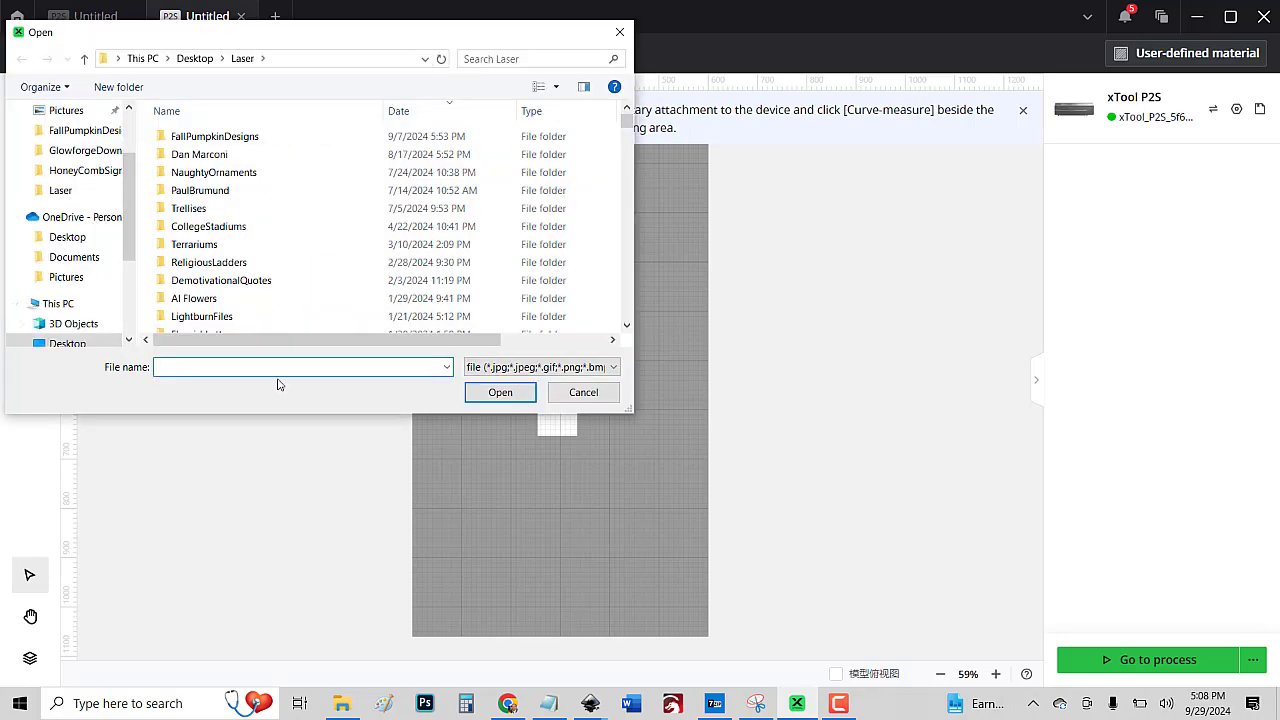
text(sip)
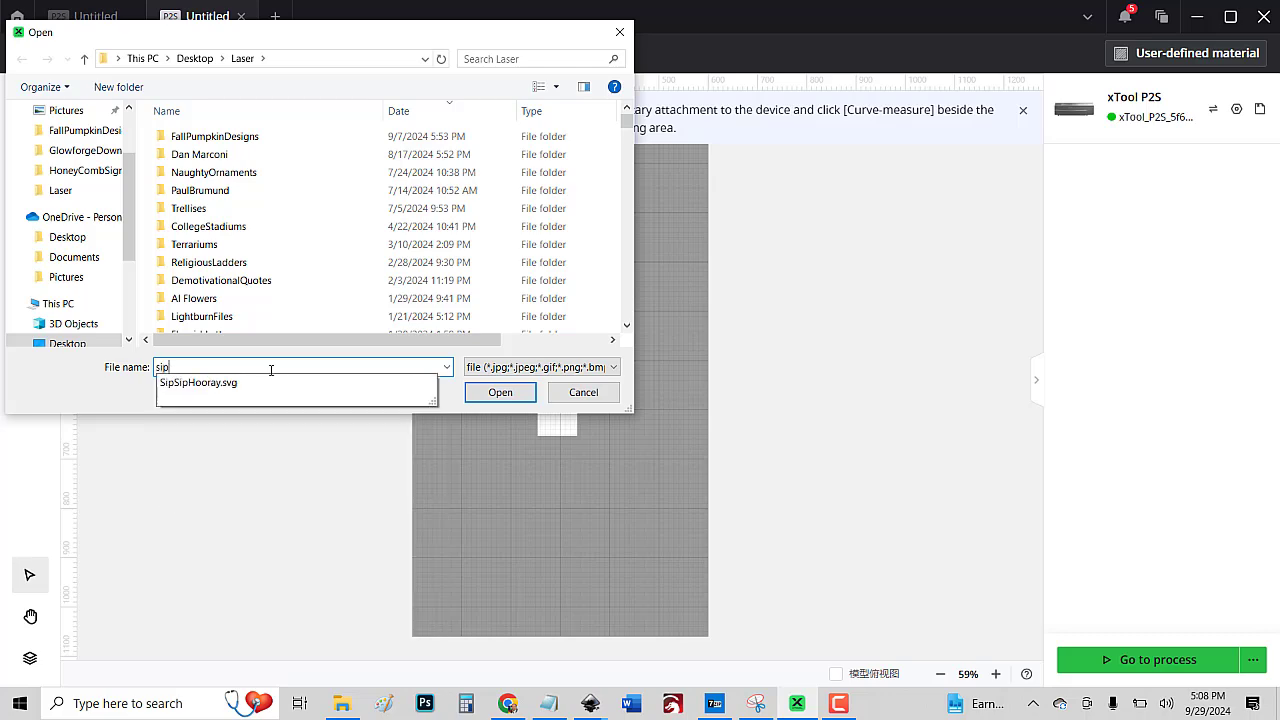
click(210, 385)
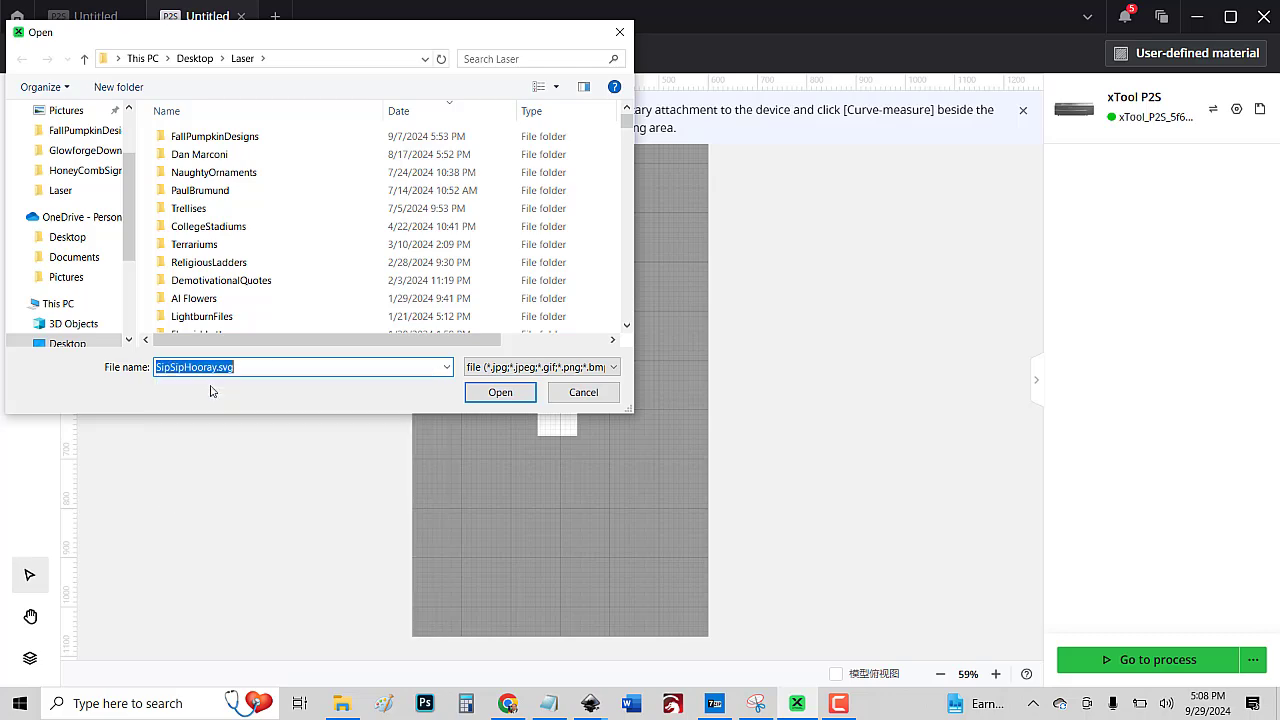
click(490, 393)
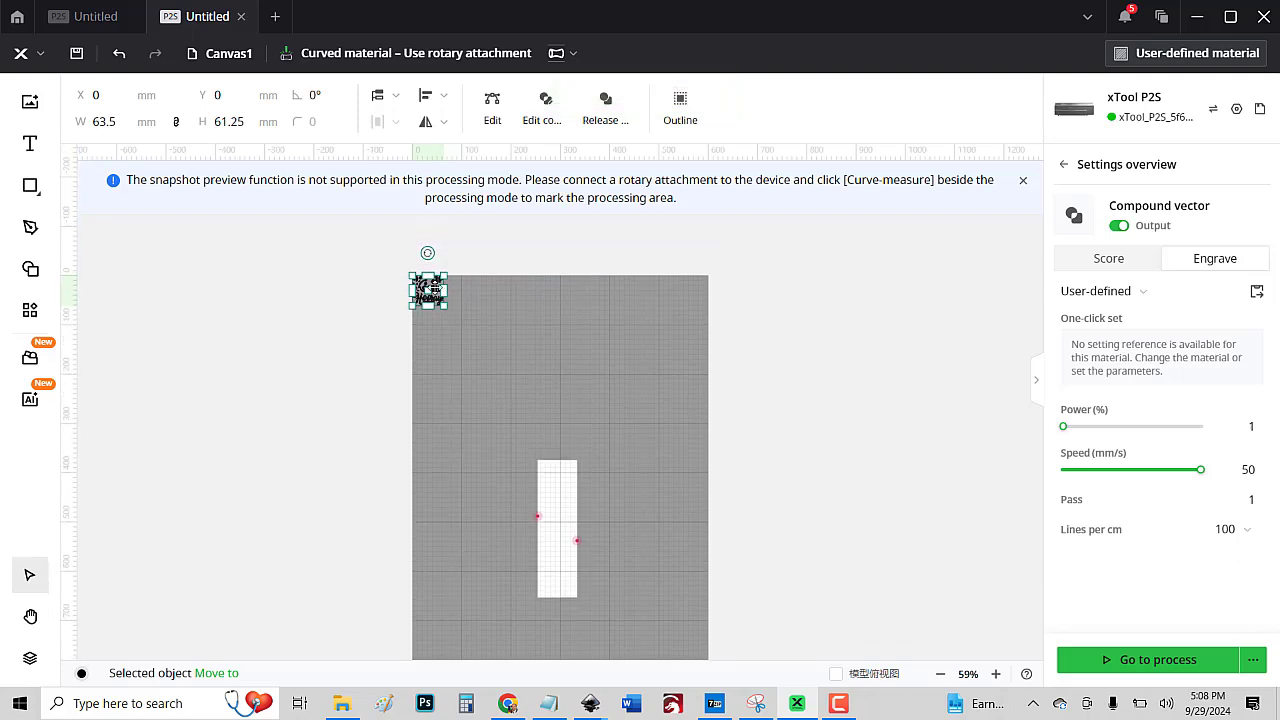
Move the design onto the white material area and zoom the canvas to 250%.
drag(429, 291, 561, 530)
scroll(607, 537, up, 2)
scroll(607, 537, up, 5)
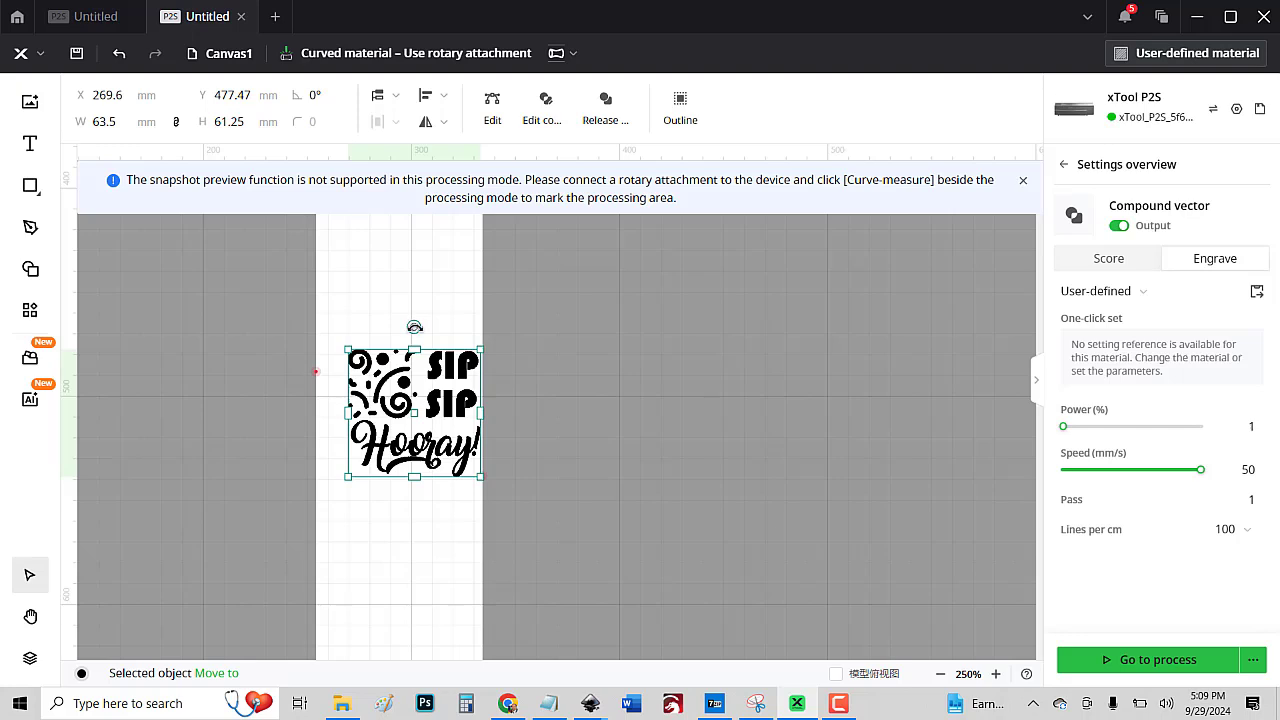
Rotate the design 90°, enlarge it to 74.7 × 77.45 mm, and position it at X 256.57, Y 455.99 mm.
drag(413, 326, 460, 457)
drag(347, 360, 320, 340)
scroll(421, 294, up, 3)
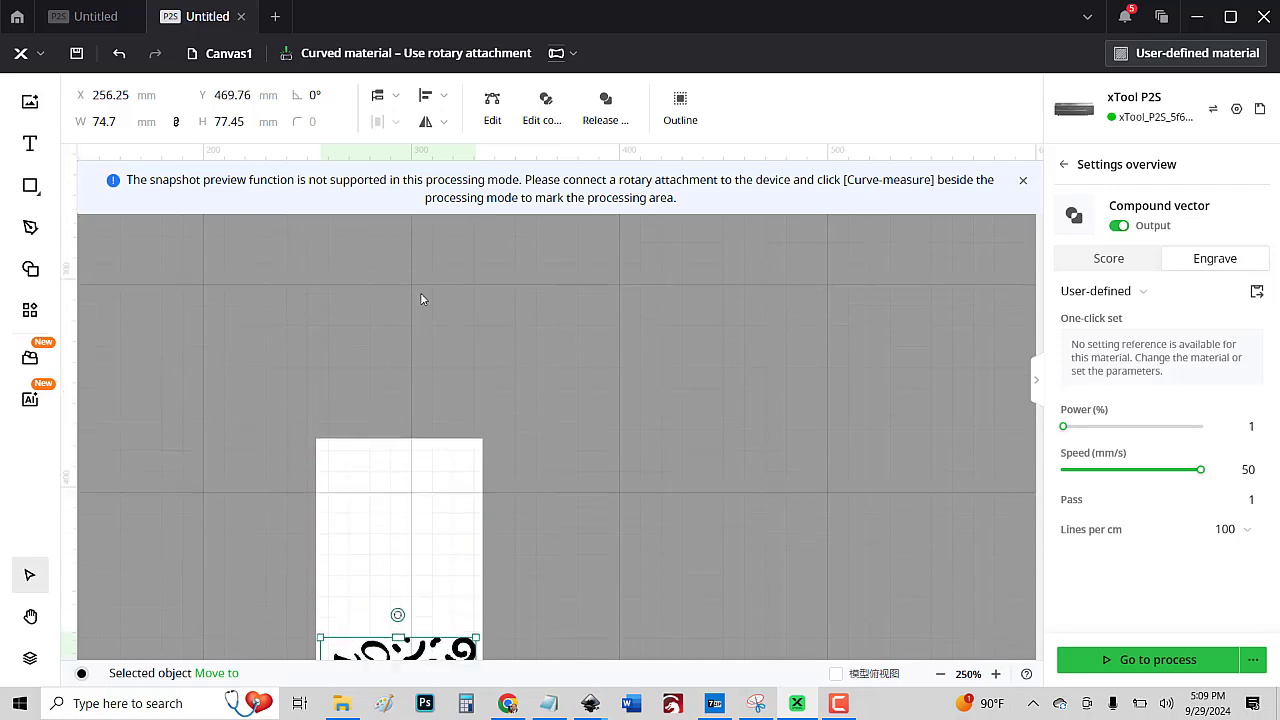
scroll(421, 296, down, 5)
scroll(421, 298, down, 2)
scroll(421, 298, up, 7)
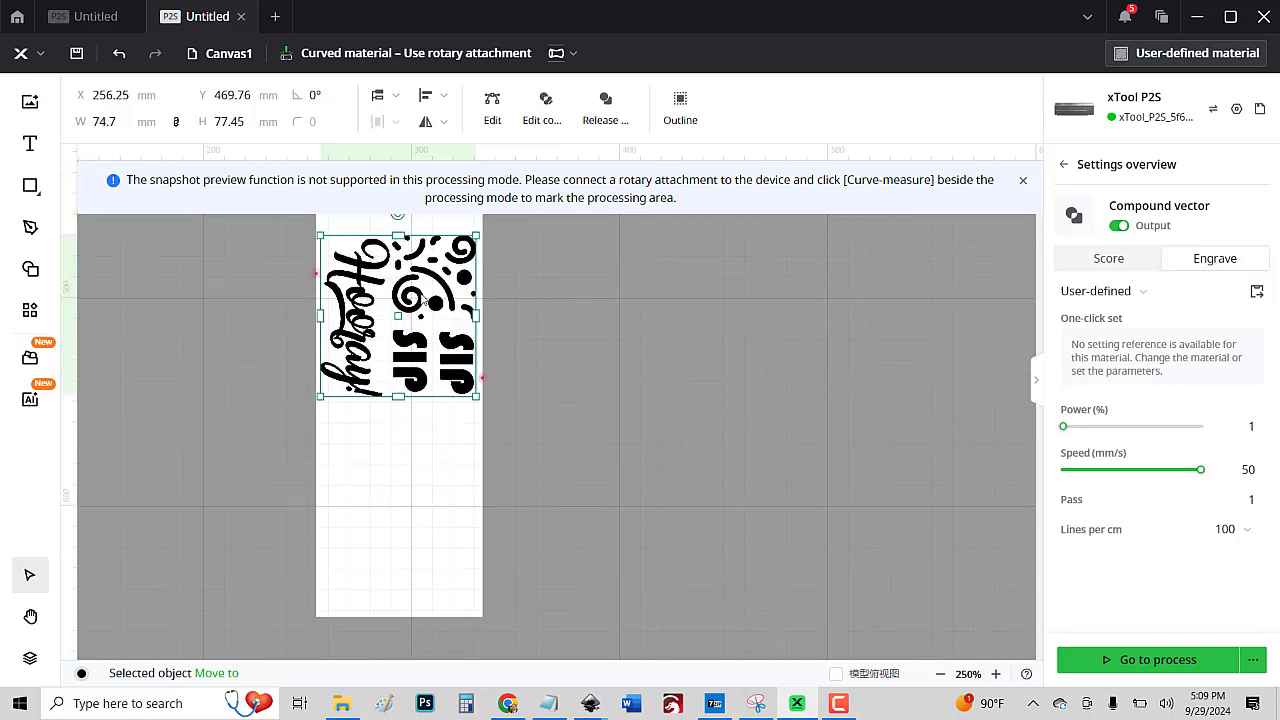
scroll(421, 298, down, 4)
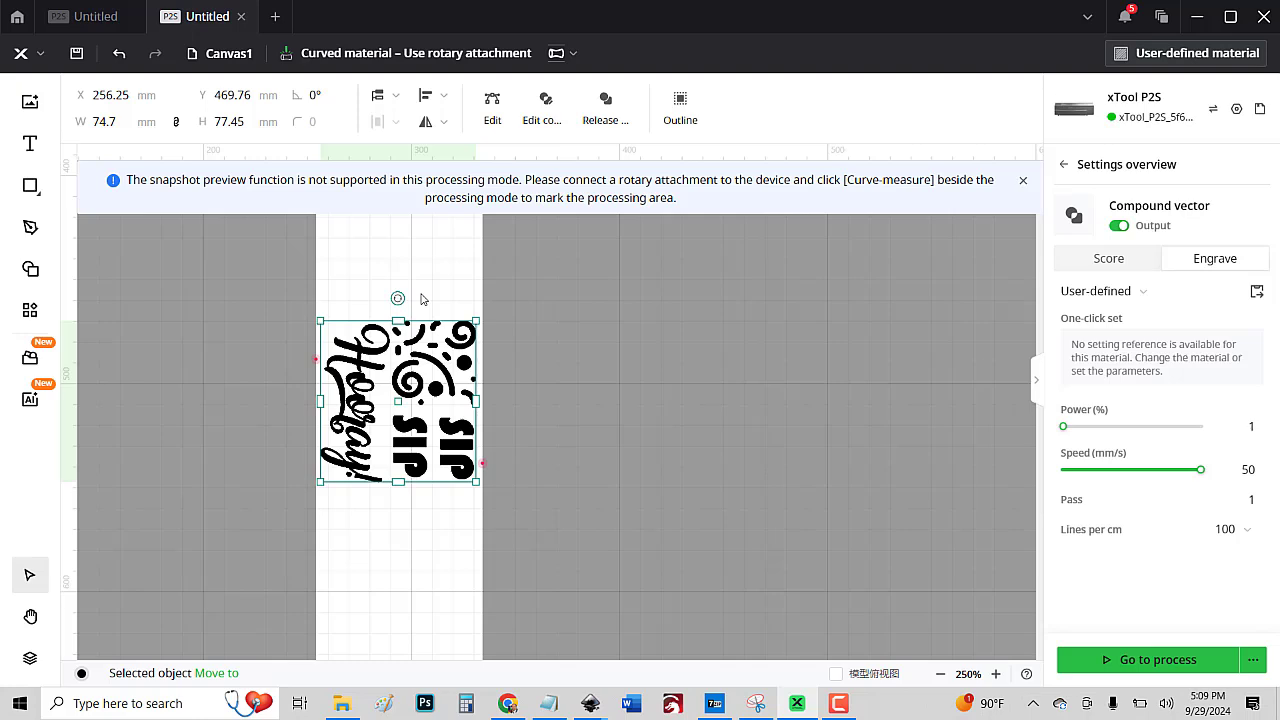
scroll(421, 298, down, 1)
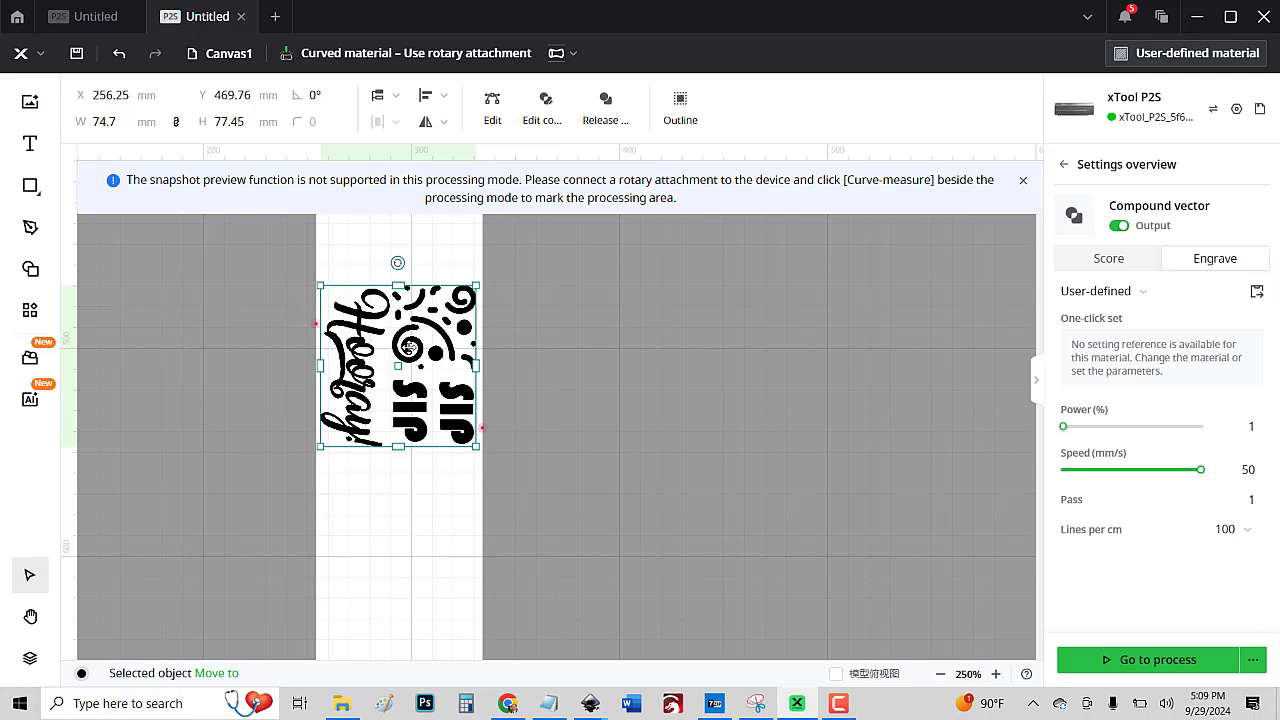
drag(408, 347, 409, 318)
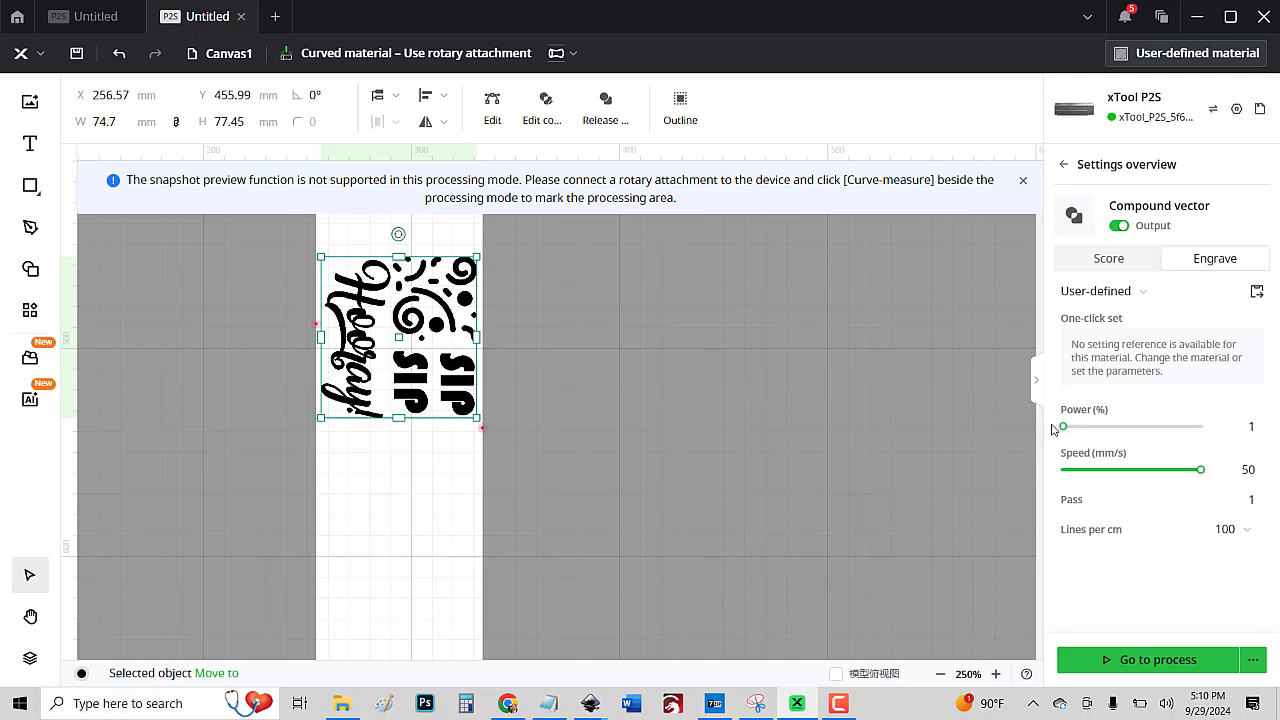
Raise the design's engrave power to 30%.
drag(1063, 427, 1089, 427)
click(1257, 427)
key(BackSpace)
key(BackSpace)
text(30)
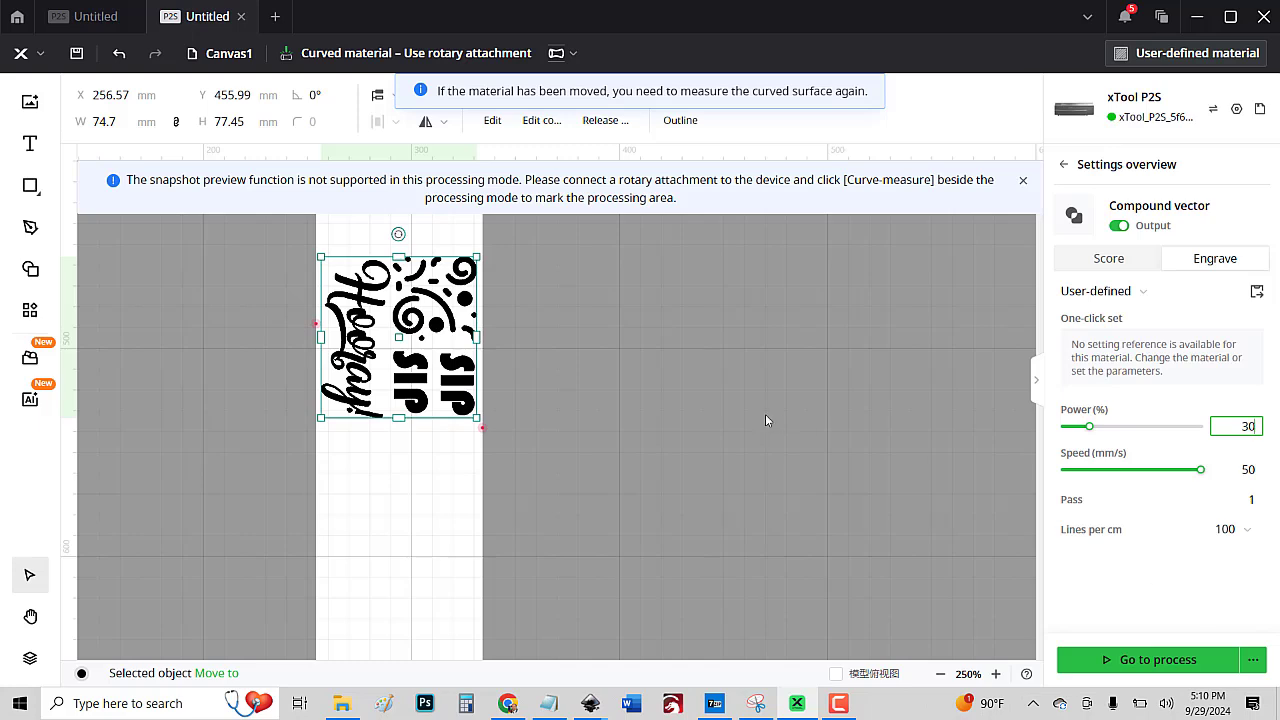
Map the design onto the 3D tumbler preview and rotate the view to check the wrap.
click(557, 57)
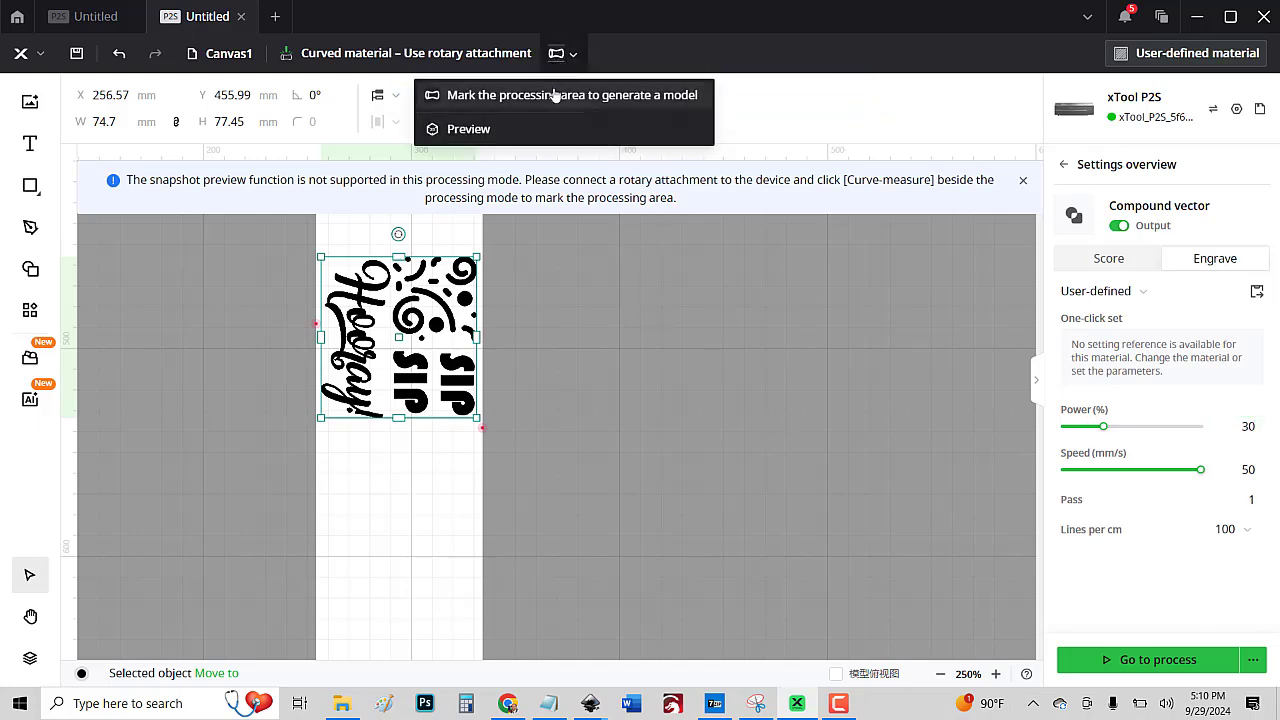
click(503, 132)
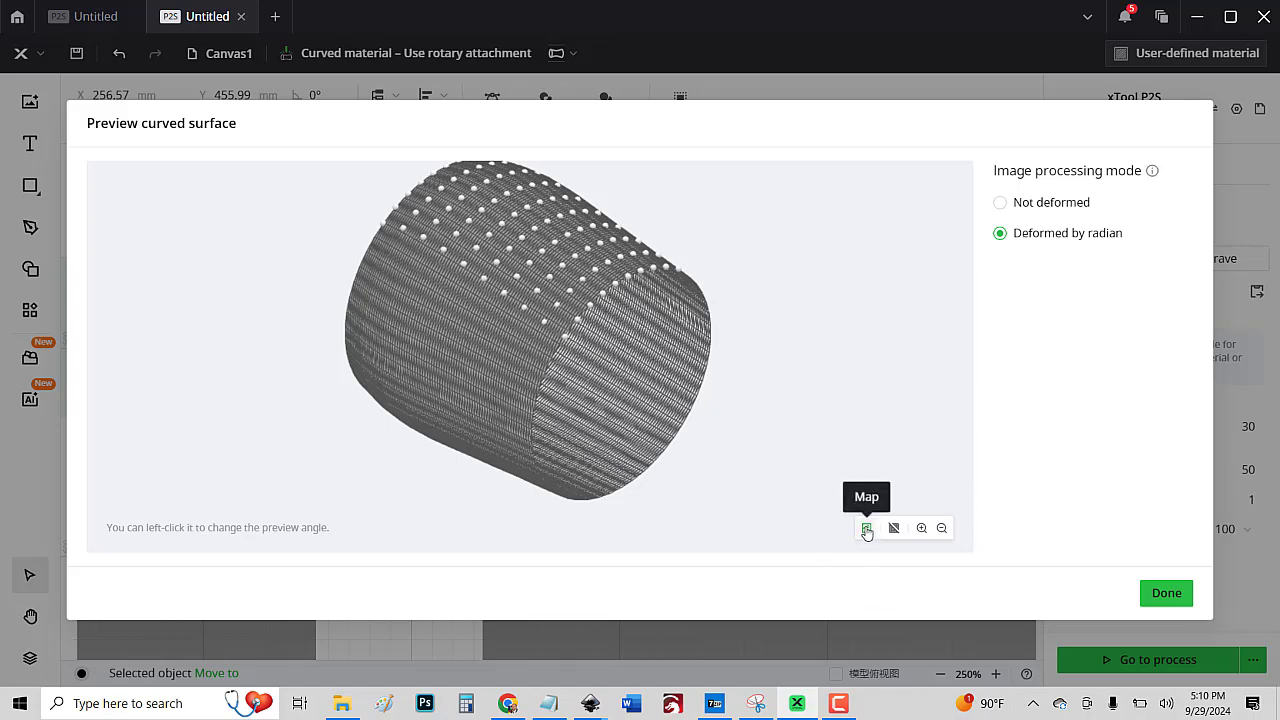
click(866, 528)
click(500, 443)
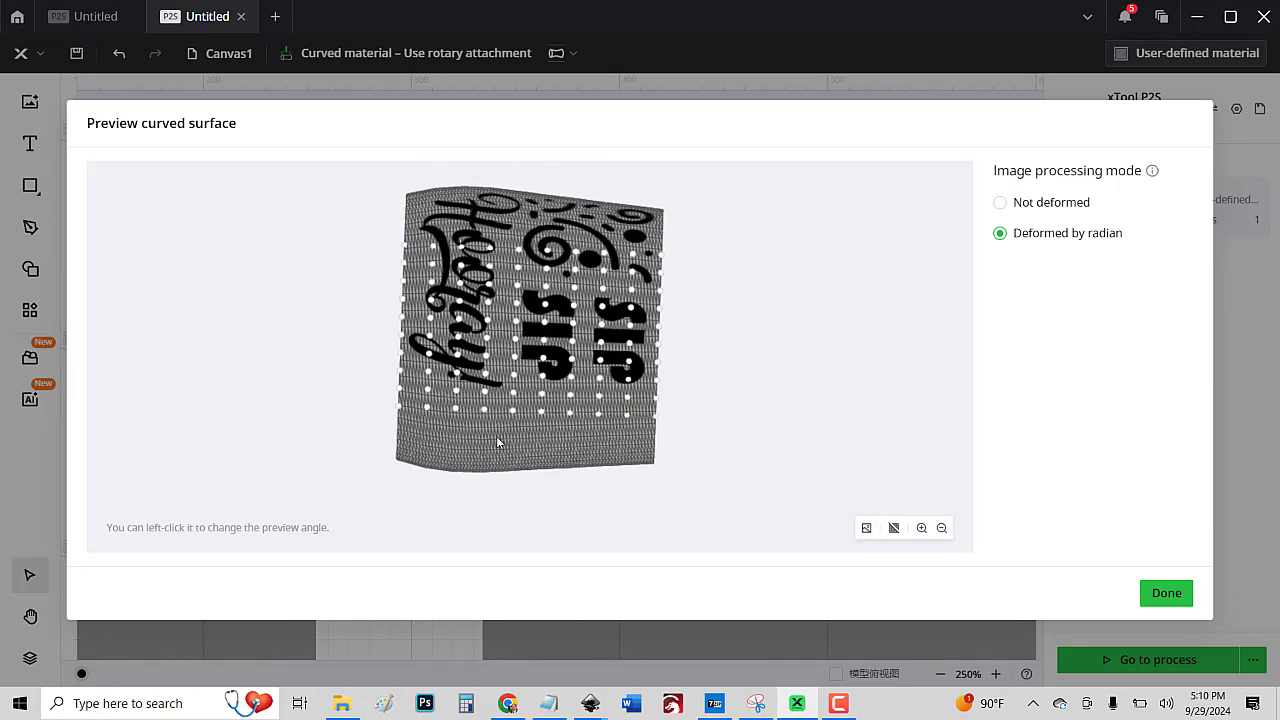
drag(500, 443, 580, 450)
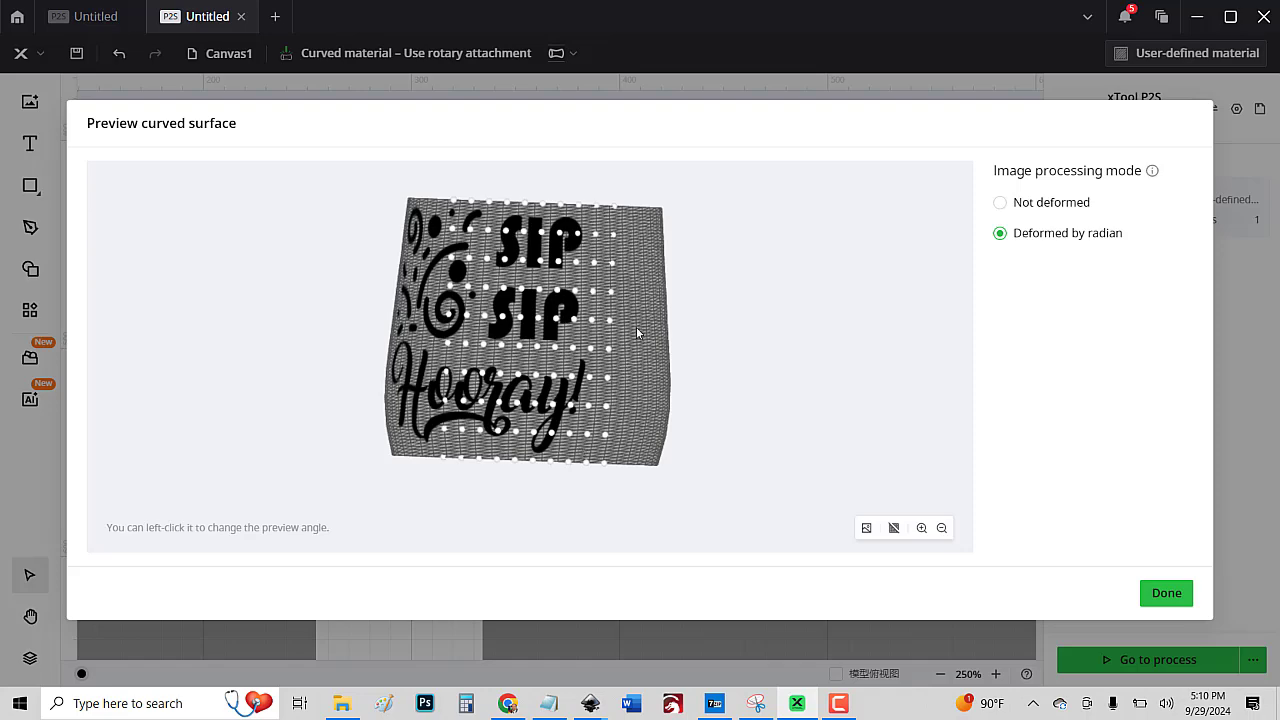
drag(641, 333, 642, 392)
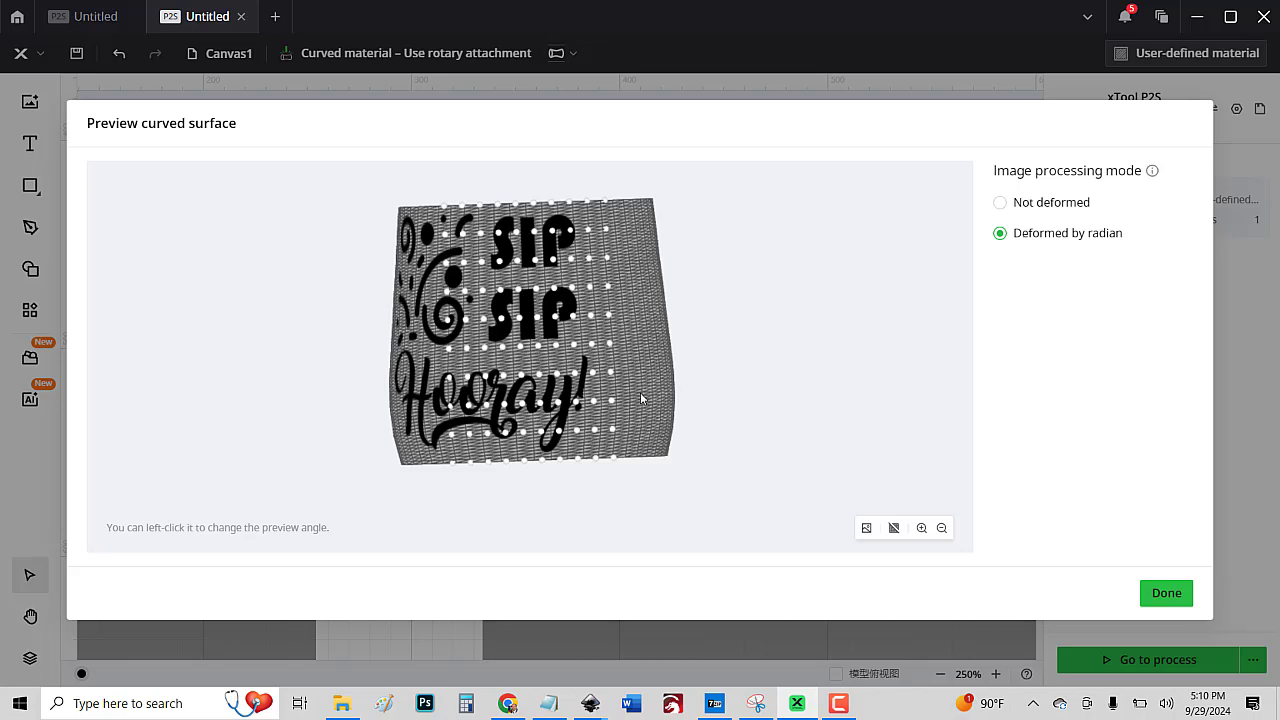